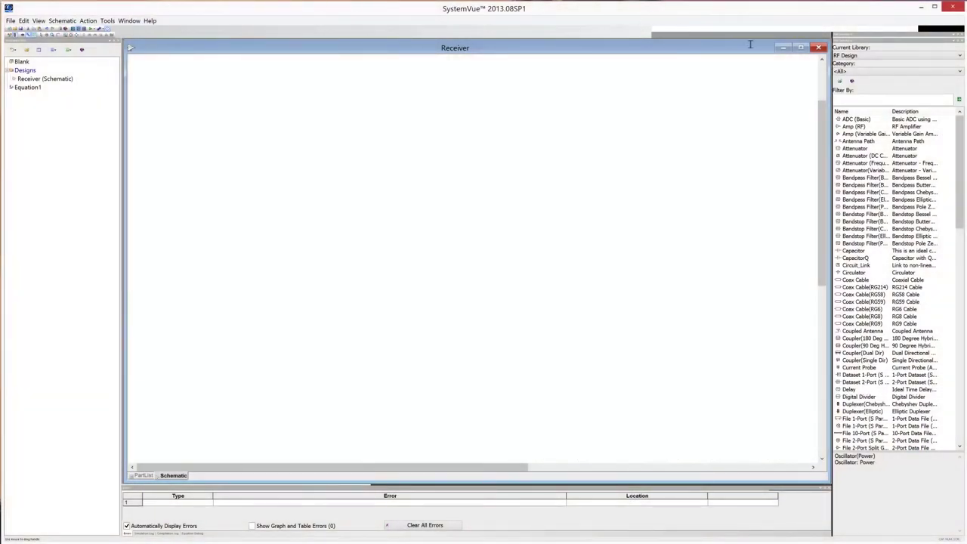
Find the multi source in the part library and place it on the Receiver schematic
{"action": "left_click", "coordinate": [843, 98]}
{"action": "type", "text": "multi"}
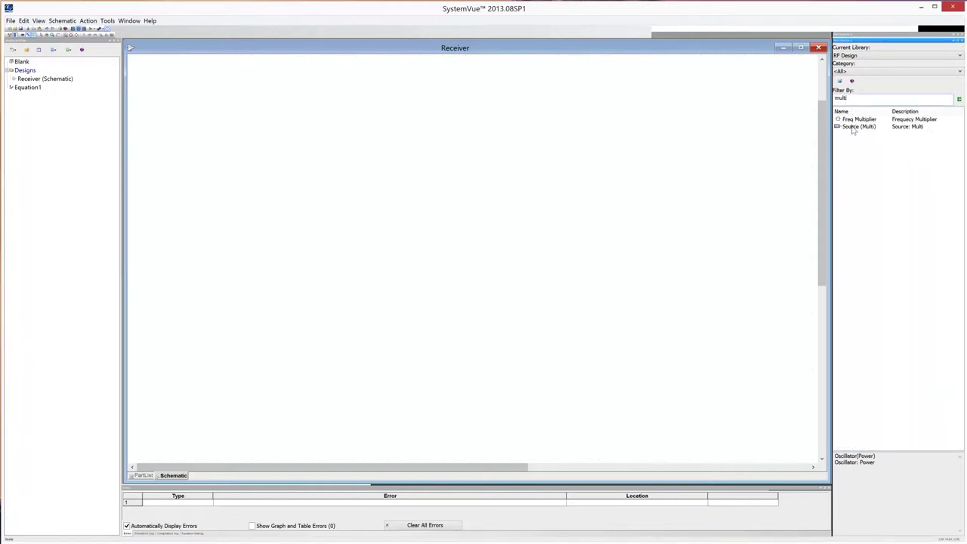
{"action": "left_click_drag", "start_coordinate": [854, 126], "coordinate": [223, 235]}
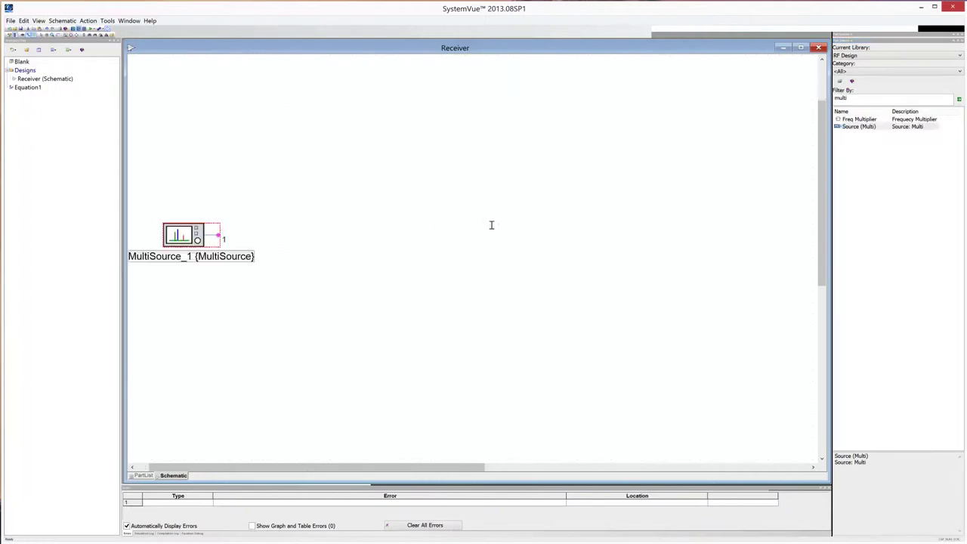
Filter the library by 'rf', place an RF amplifier beside the source and wire them
{"action": "double_click", "coordinate": [859, 98]}
{"action": "type", "text": "rf"}
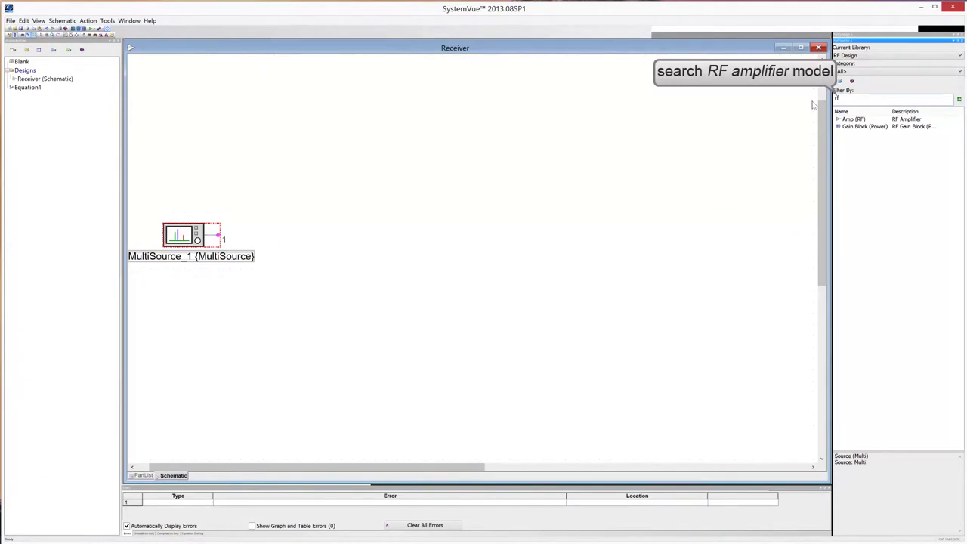
{"action": "left_click_drag", "start_coordinate": [839, 121], "coordinate": [218, 237]}
{"action": "left_click", "coordinate": [274, 239]}
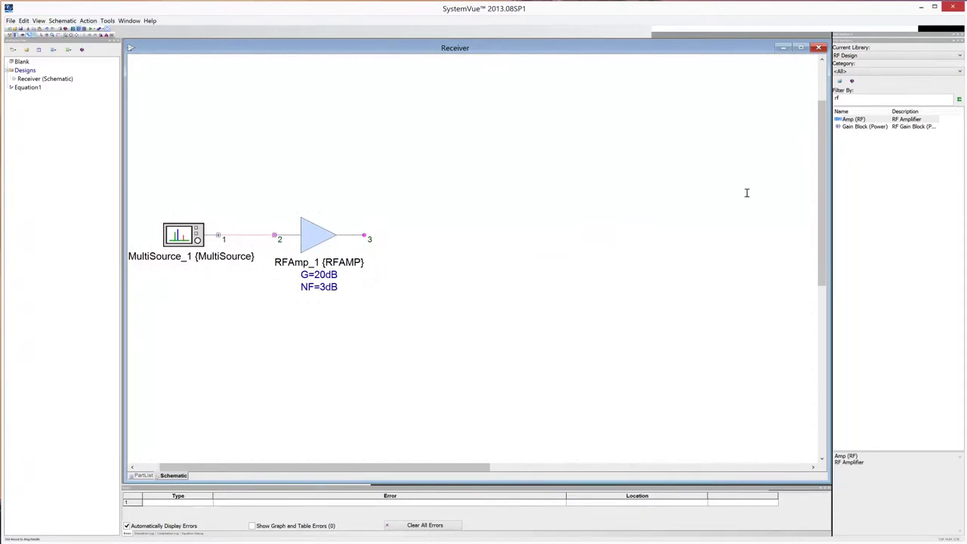
Search for 'mixer' and place Mixer_1 after RFAmp_1, connected to its output
{"action": "left_click_drag", "start_coordinate": [893, 100], "coordinate": [822, 100]}
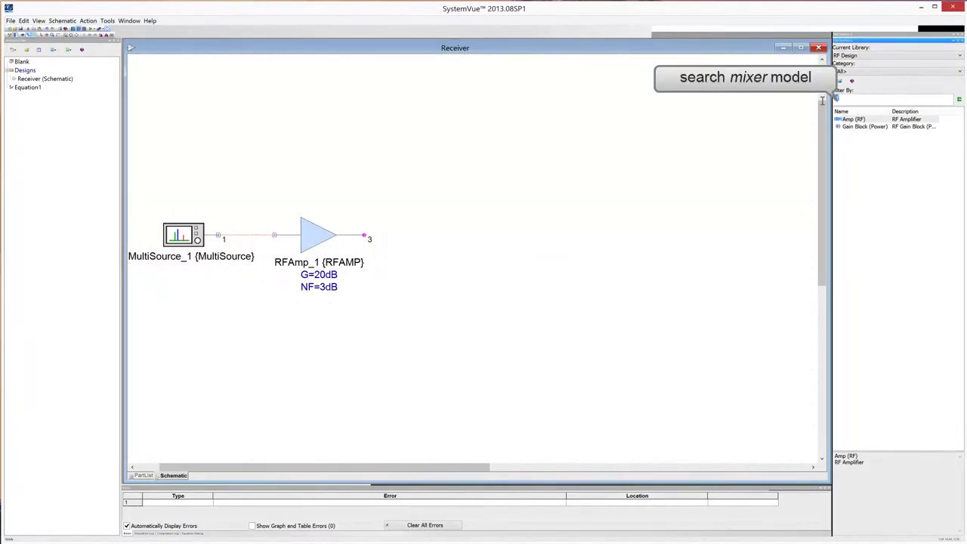
{"action": "type", "text": "mixer"}
{"action": "left_click", "coordinate": [848, 119]}
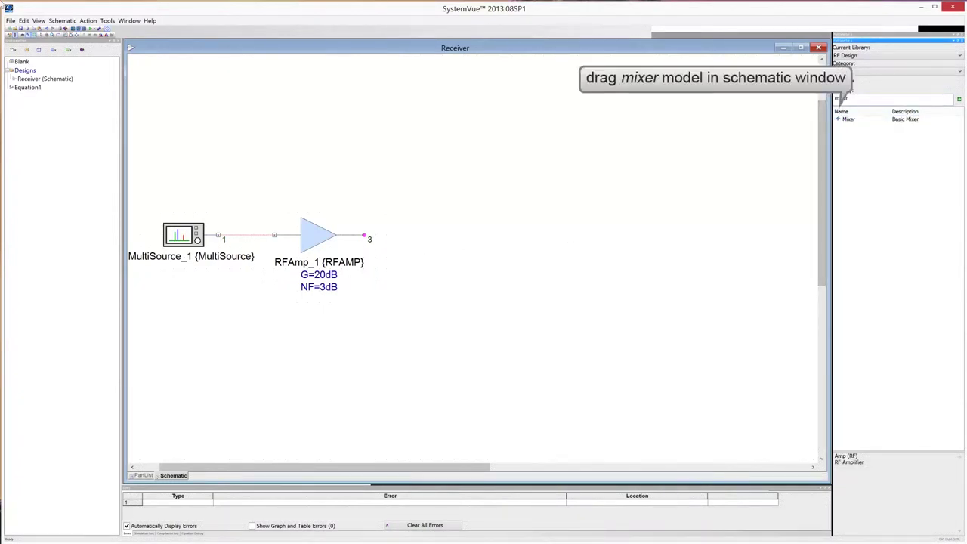
{"action": "left_click_drag", "start_coordinate": [848, 119], "coordinate": [364, 237]}
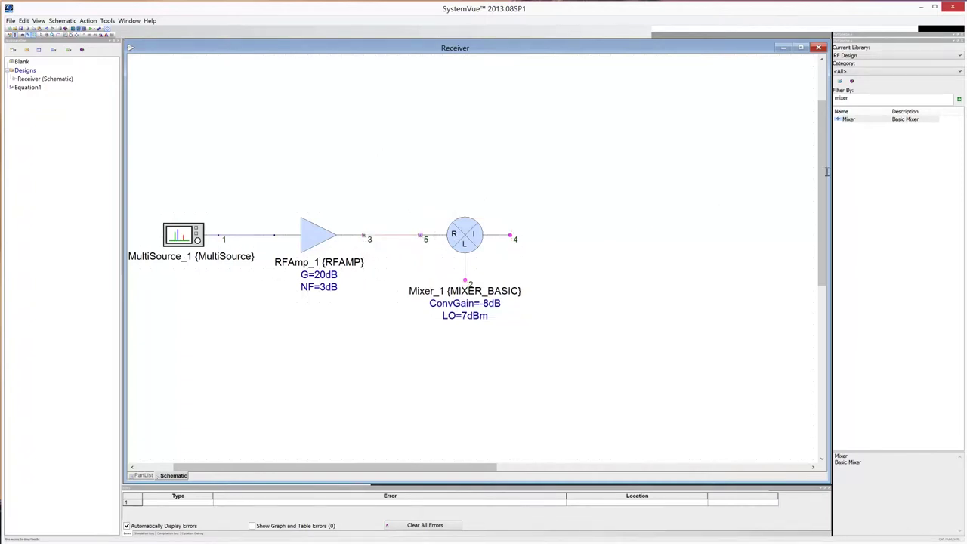
Place RFAmp_2 right of the mixer and wire Mixer_1's output to its input
{"action": "double_click", "coordinate": [873, 99]}
{"action": "type", "text": "rf"}
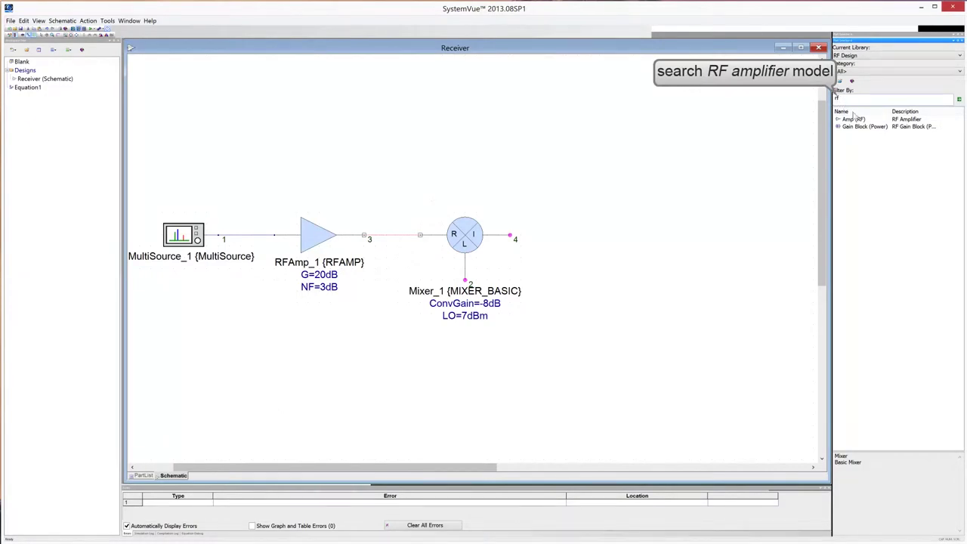
{"action": "left_click", "coordinate": [854, 119]}
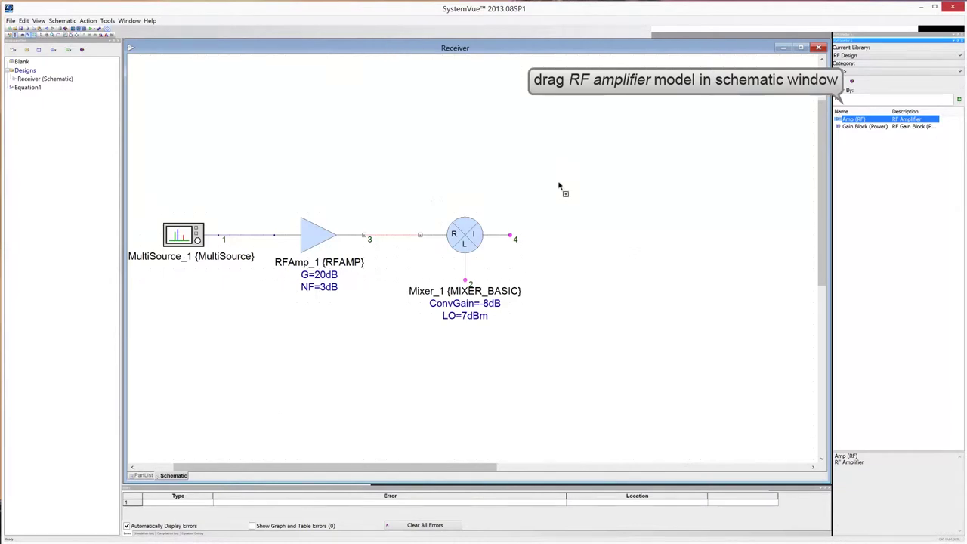
{"action": "left_click", "coordinate": [569, 239]}
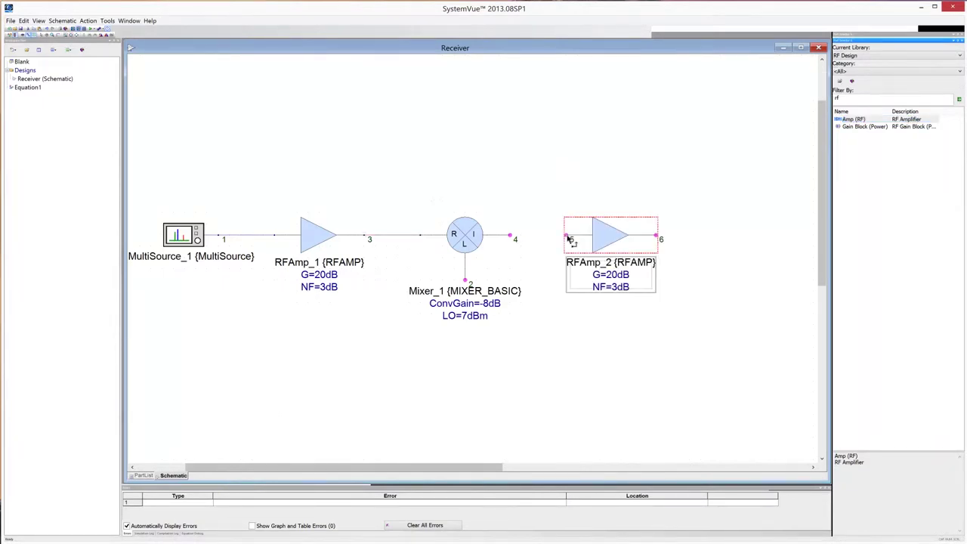
{"action": "left_click_drag", "start_coordinate": [569, 238], "coordinate": [511, 237]}
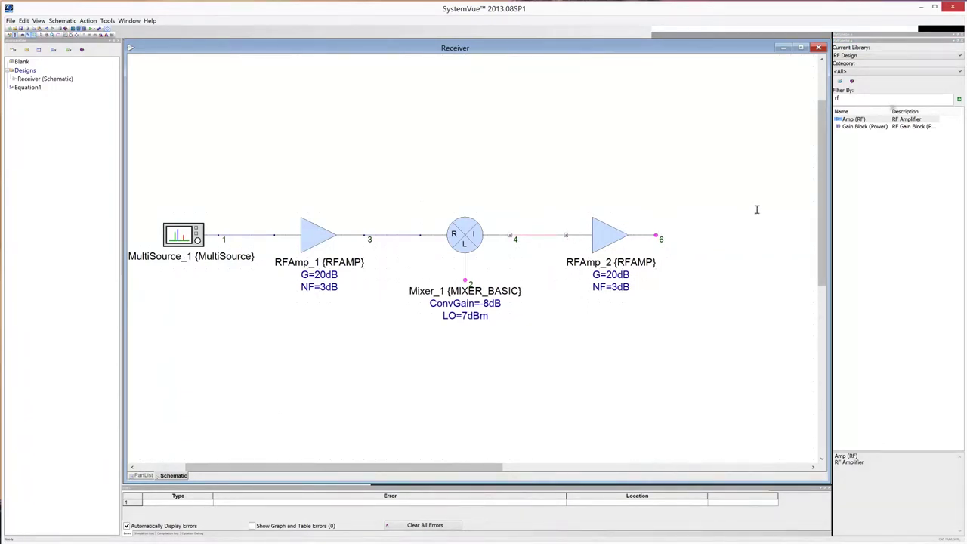
Place a power oscillator (F=90MHz, Pwr=7dBm) below the mixer and wire it to Mixer_1's LO pin
{"action": "double_click", "coordinate": [847, 100]}
{"action": "type", "text": "oscill"}
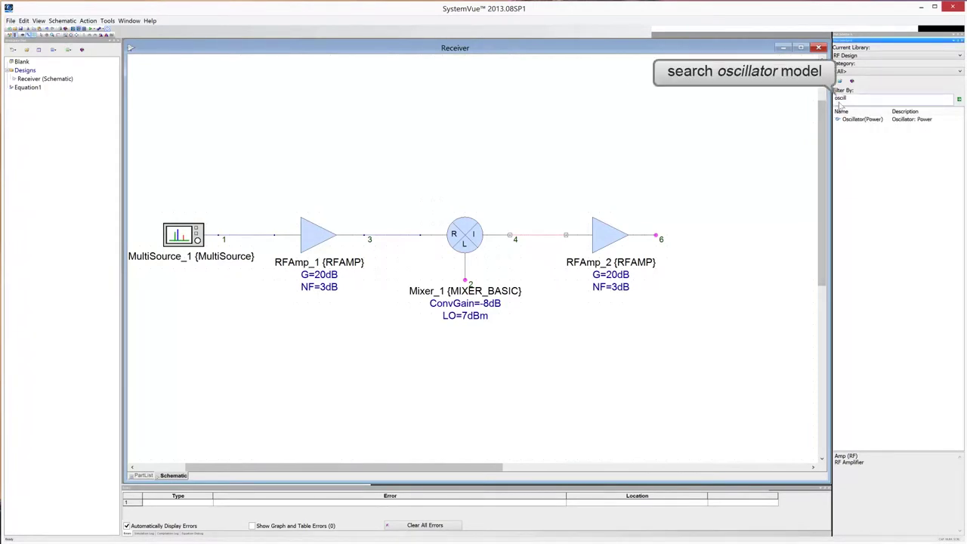
{"action": "left_click_drag", "start_coordinate": [853, 119], "coordinate": [470, 363]}
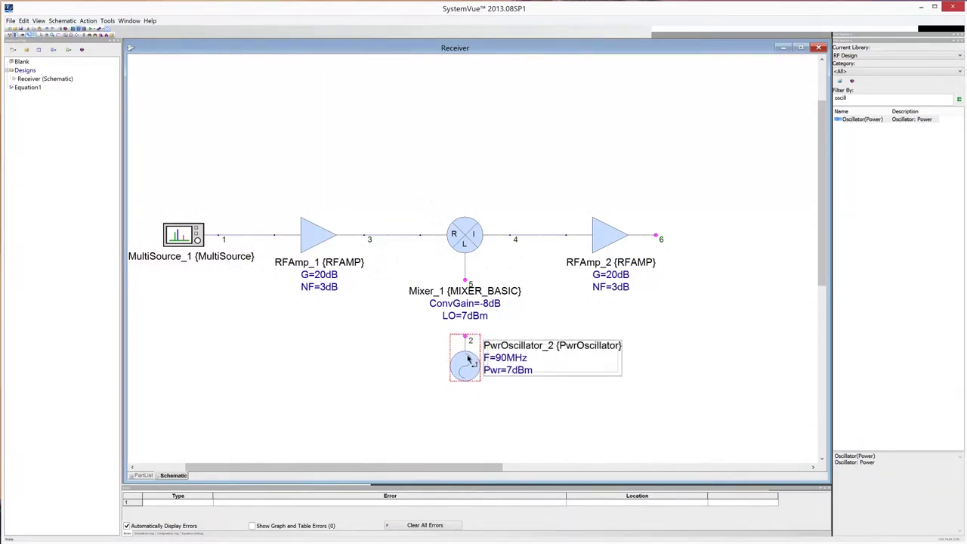
{"action": "left_click", "coordinate": [464, 281]}
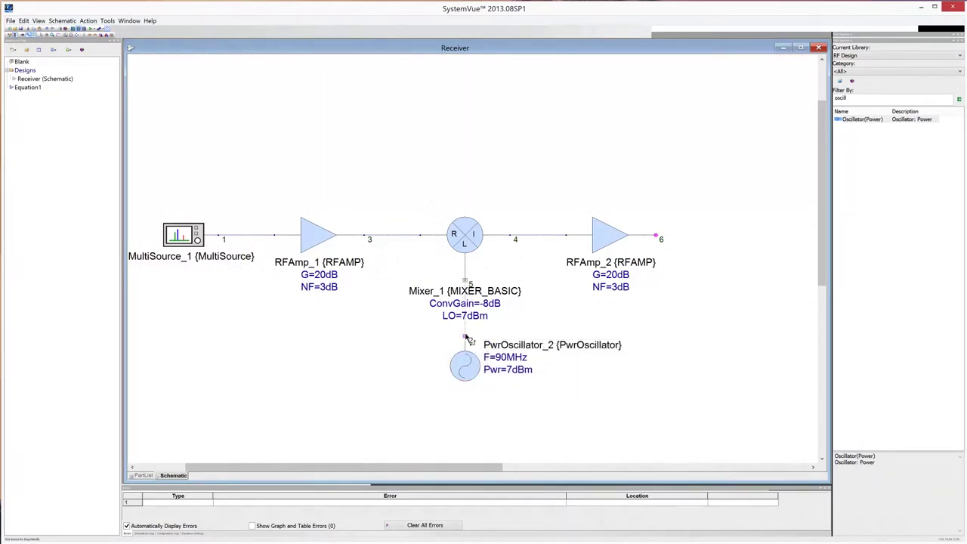
{"action": "left_click", "coordinate": [466, 337]}
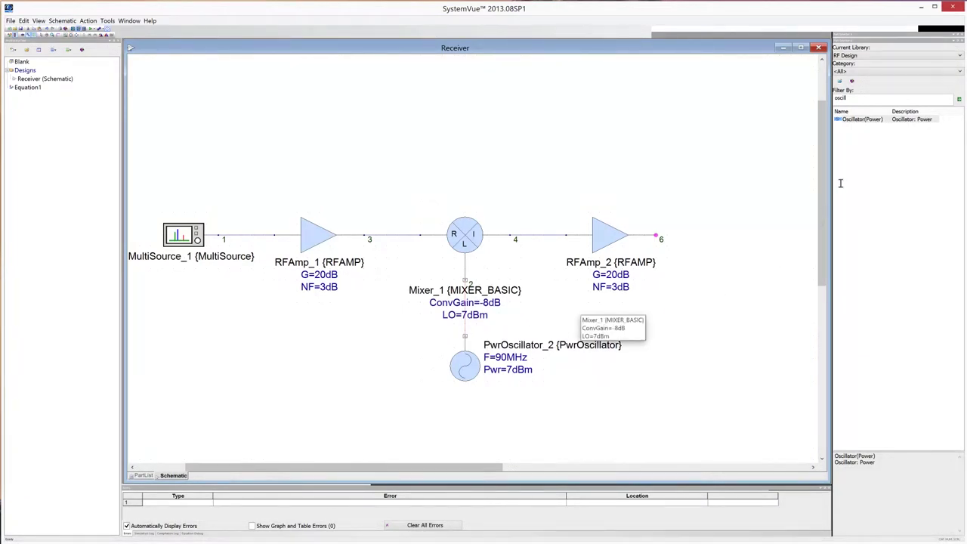
{"action": "left_click_drag", "start_coordinate": [857, 99], "coordinate": [828, 106]}
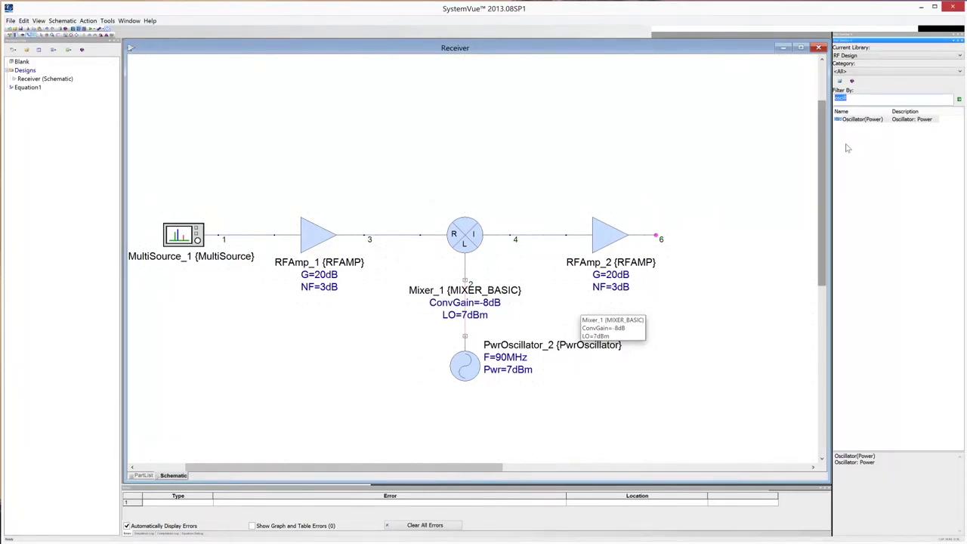
Place output port Port_3 right of RFAmp_2 and wire RFAmp_2's output to it
{"action": "type", "text": "port"}
{"action": "left_click", "coordinate": [855, 244]}
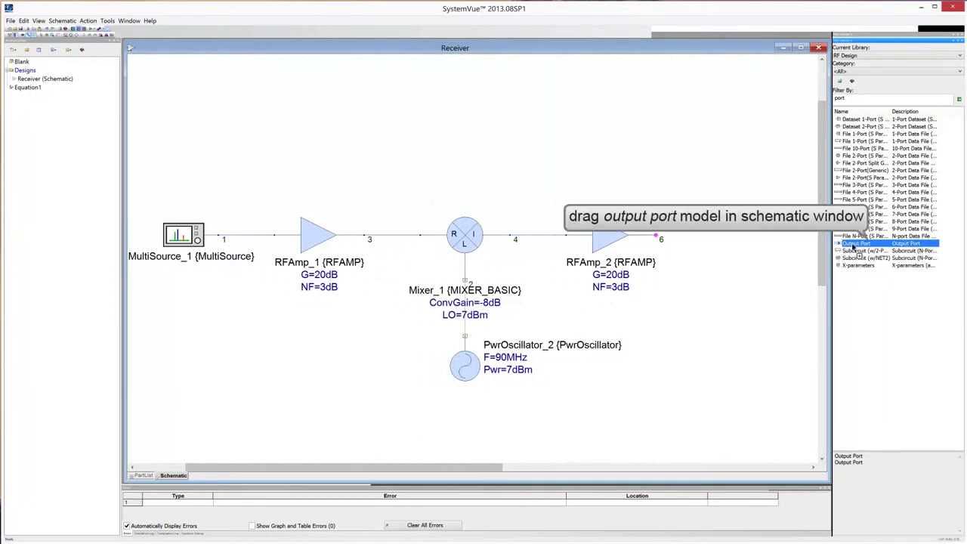
{"action": "left_click_drag", "start_coordinate": [859, 251], "coordinate": [709, 237]}
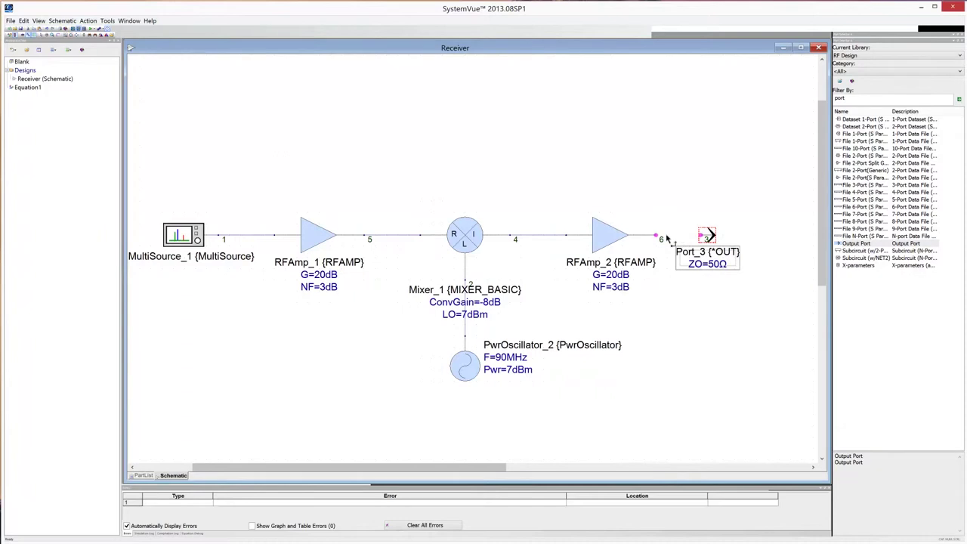
{"action": "left_click_drag", "start_coordinate": [659, 238], "coordinate": [702, 237]}
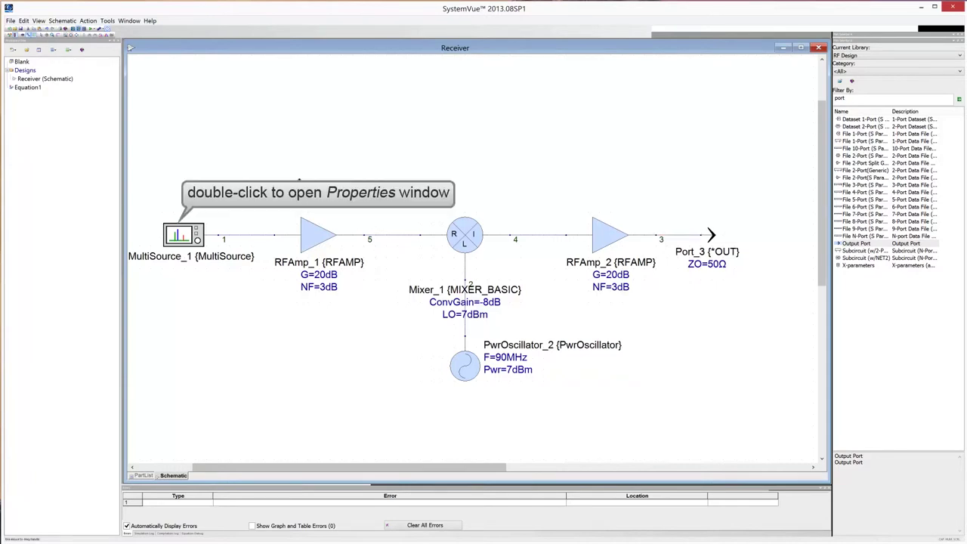
Add a wideband signal to MultiSource_1: 25 MHz bandwidth, 11 points, 947.5 MHz center, -102 dBm
{"action": "double_click", "coordinate": [179, 228]}
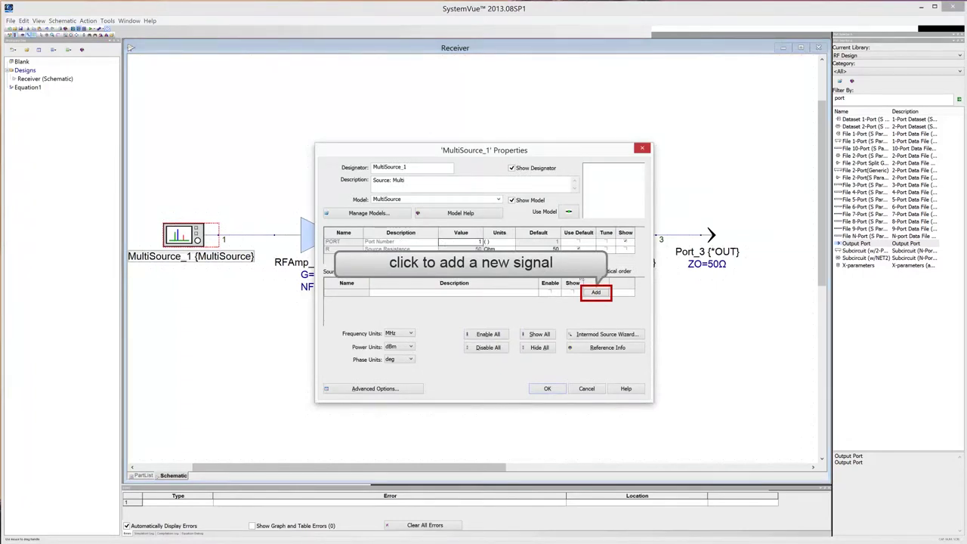
{"action": "left_click", "coordinate": [596, 292]}
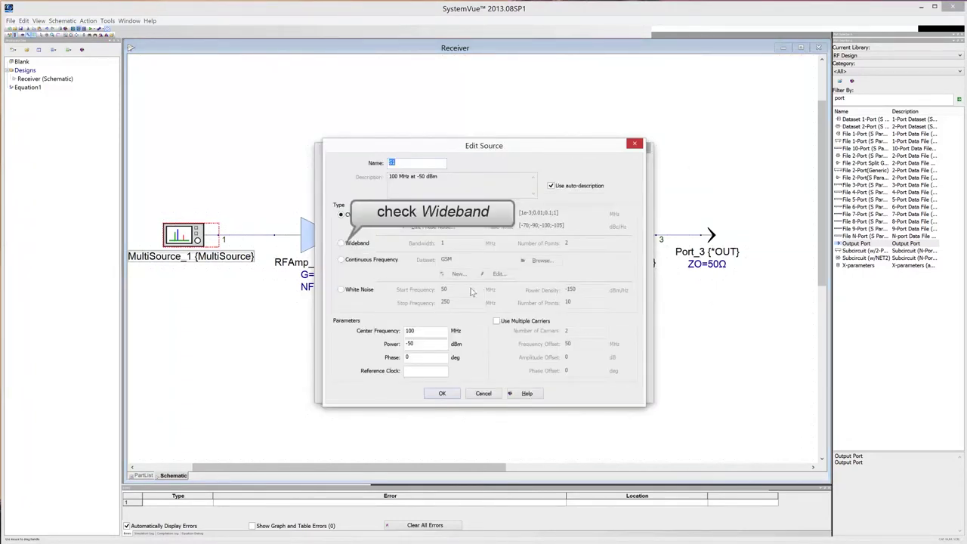
{"action": "left_click", "coordinate": [341, 242]}
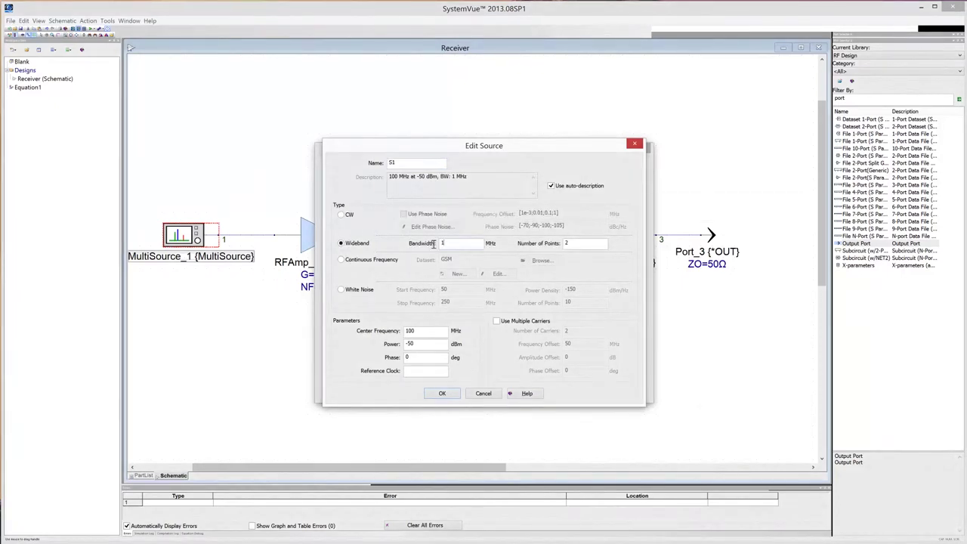
{"action": "type", "text": "2"}
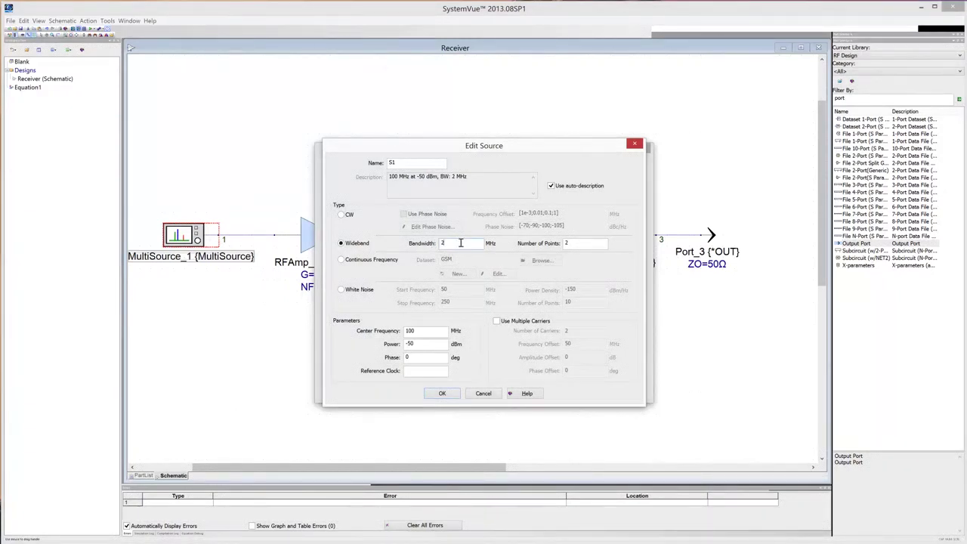
{"action": "type", "text": "5"}
{"action": "double_click", "coordinate": [559, 243]}
{"action": "type", "text": "11"}
{"action": "double_click", "coordinate": [421, 331]}
{"action": "type", "text": "947.5"}
{"action": "double_click", "coordinate": [421, 345]}
{"action": "type", "text": "-102"}
{"action": "left_click", "coordinate": [442, 393]}
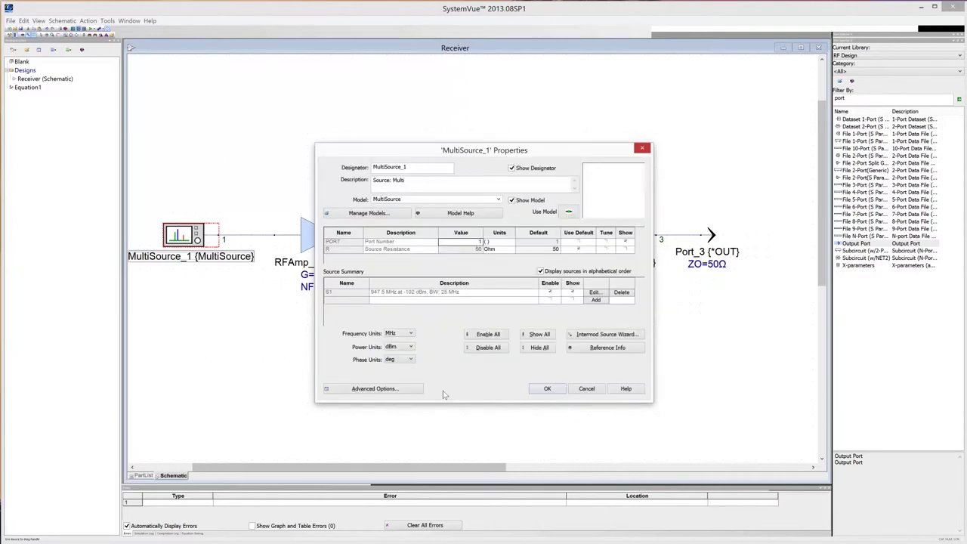
Apply the source settings, then open RFAmp_1 and enter a 15 dB gain
{"action": "left_click", "coordinate": [547, 390]}
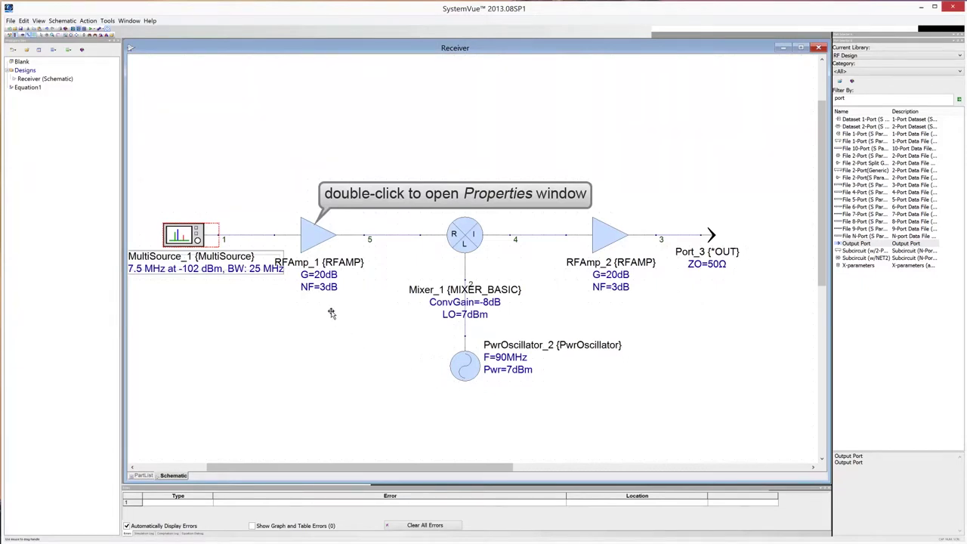
{"action": "left_click", "coordinate": [309, 230]}
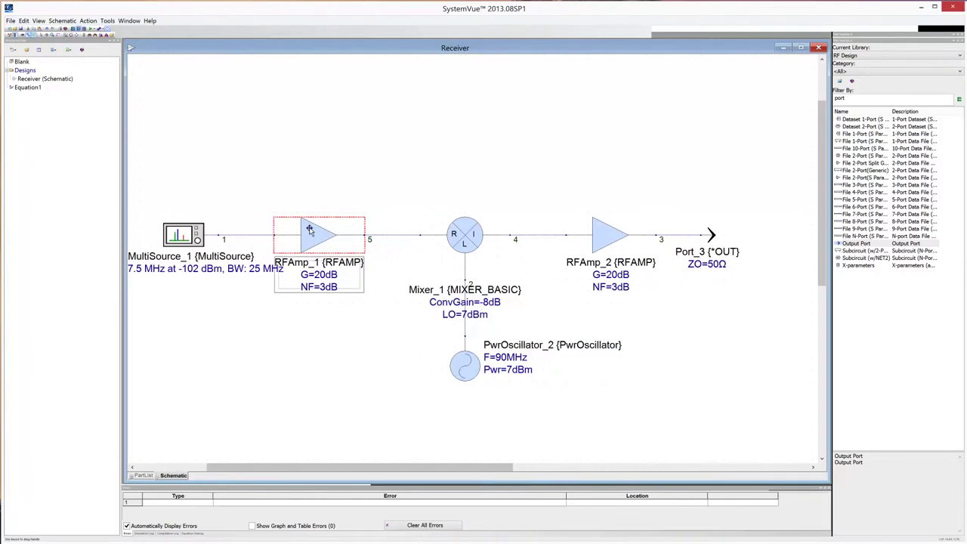
{"action": "double_click", "coordinate": [309, 230]}
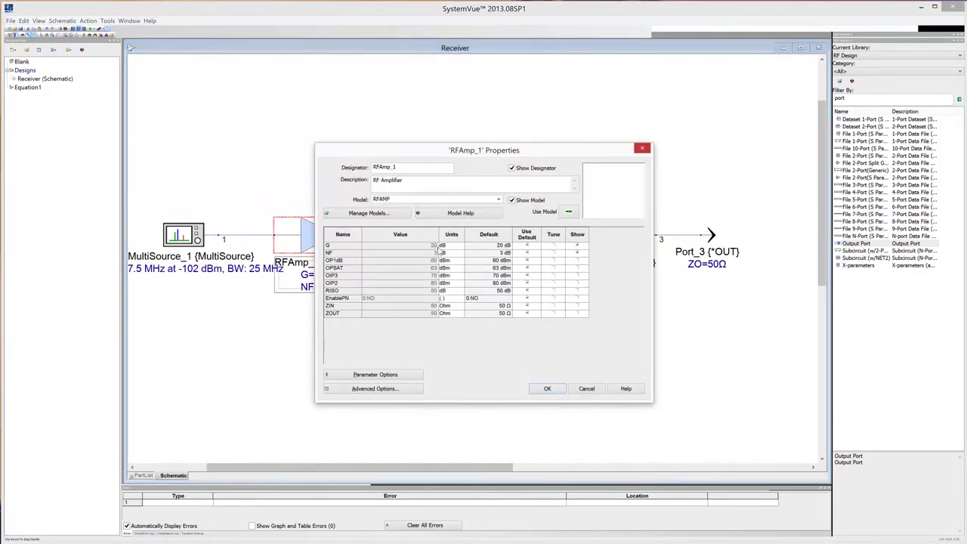
{"action": "type", "text": "15"}
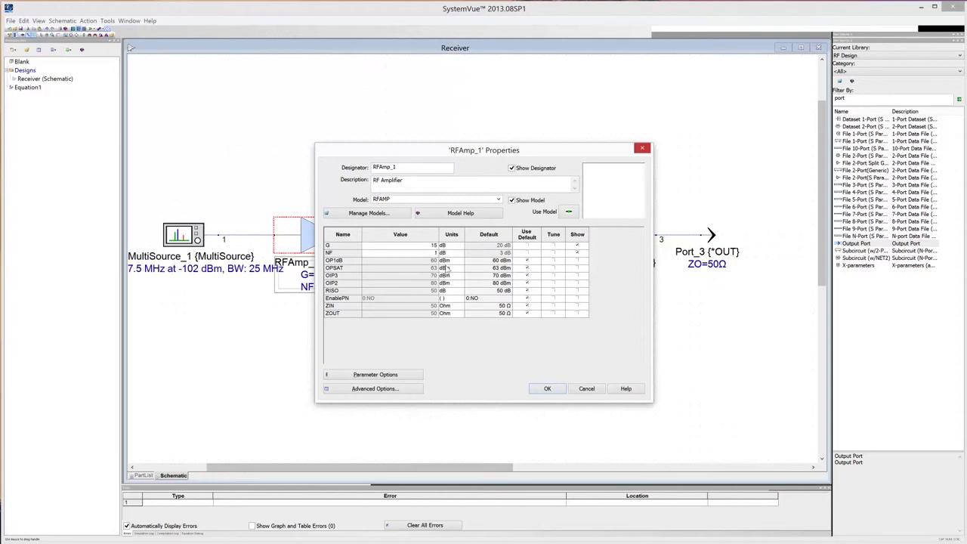
Apply RFAmp_1's values, then set Mixer_1's LO to 13 dBm and NF to 9 dB with NF shown
{"action": "left_click", "coordinate": [548, 388]}
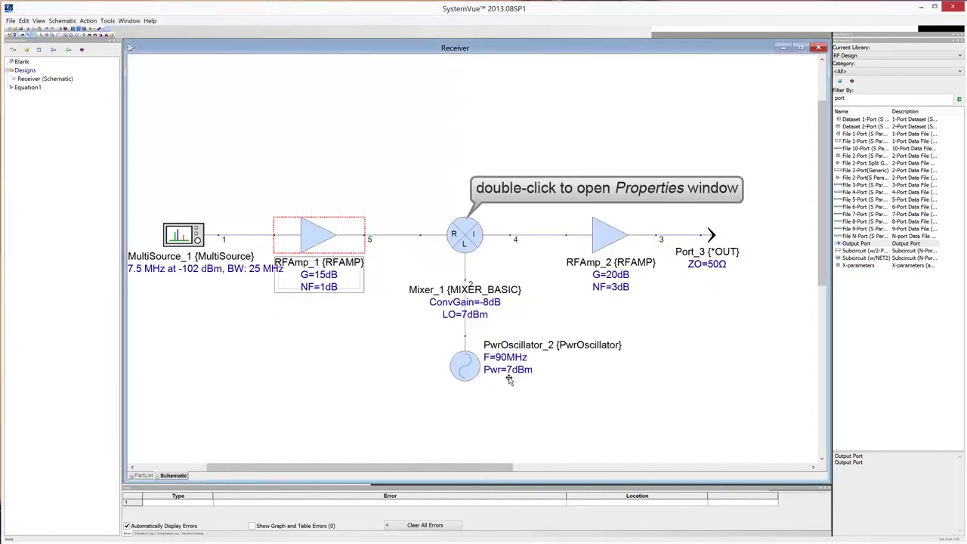
{"action": "double_click", "coordinate": [464, 236]}
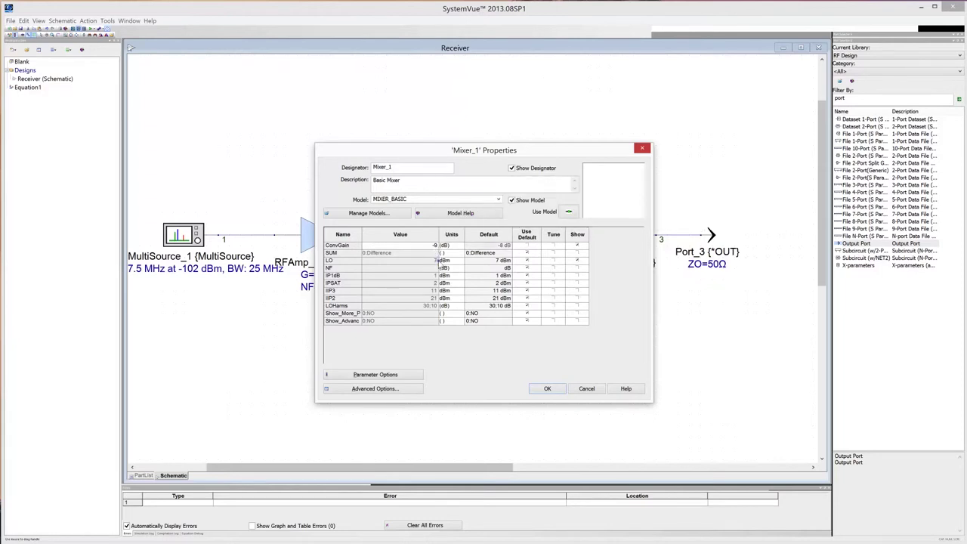
{"action": "left_click", "coordinate": [440, 261]}
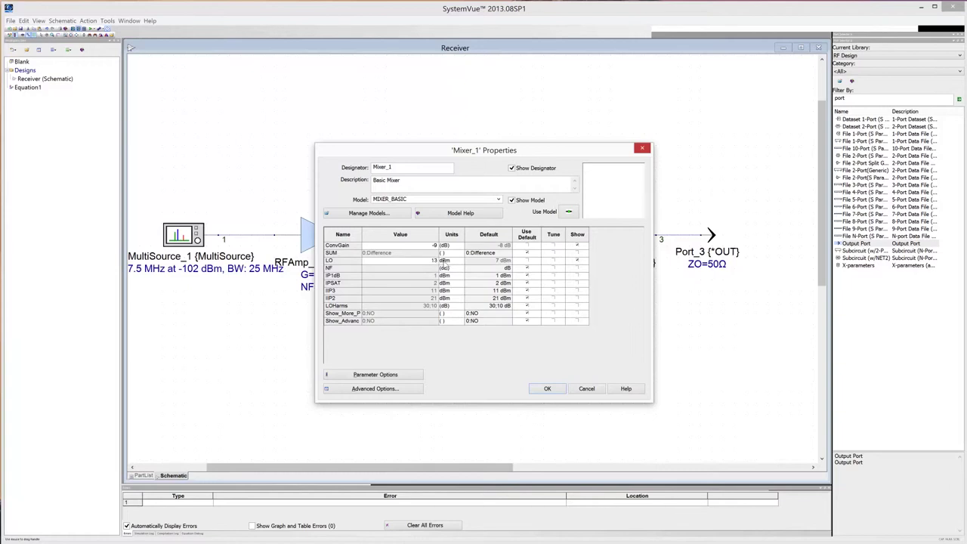
{"action": "left_click", "coordinate": [436, 269]}
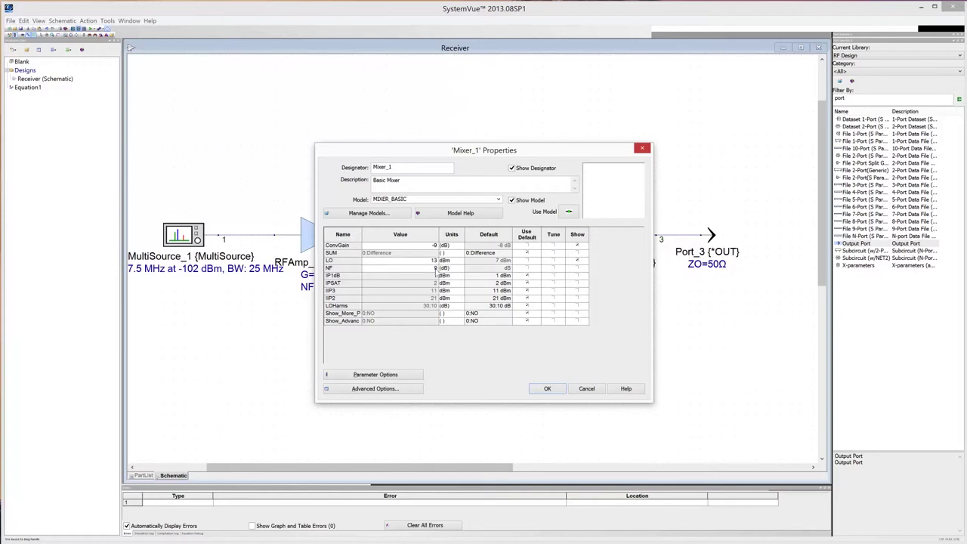
{"action": "left_click", "coordinate": [578, 269]}
Apply the mixer changes, then set PwrOscillator_2 to 922.5 MHz and 15 dBm
{"action": "left_click", "coordinate": [549, 389]}
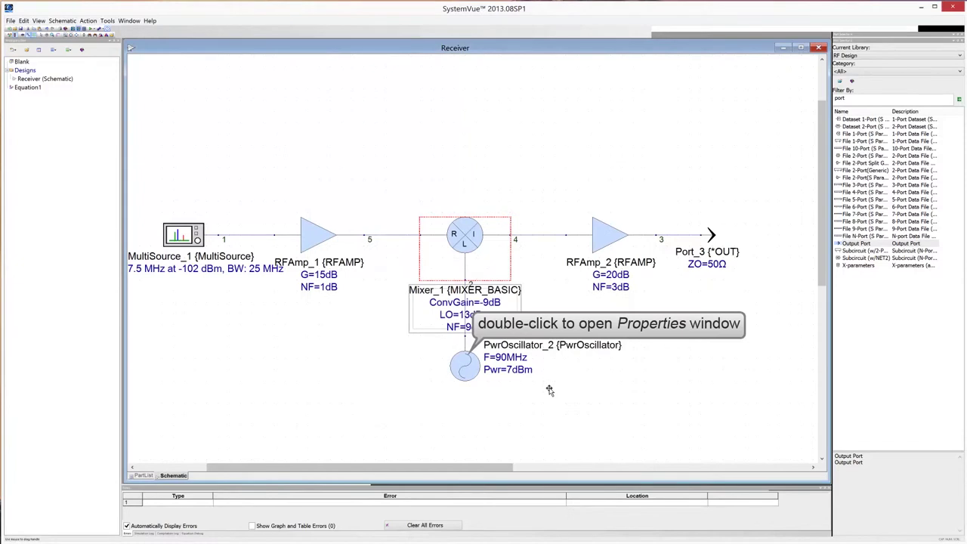
{"action": "double_click", "coordinate": [468, 367]}
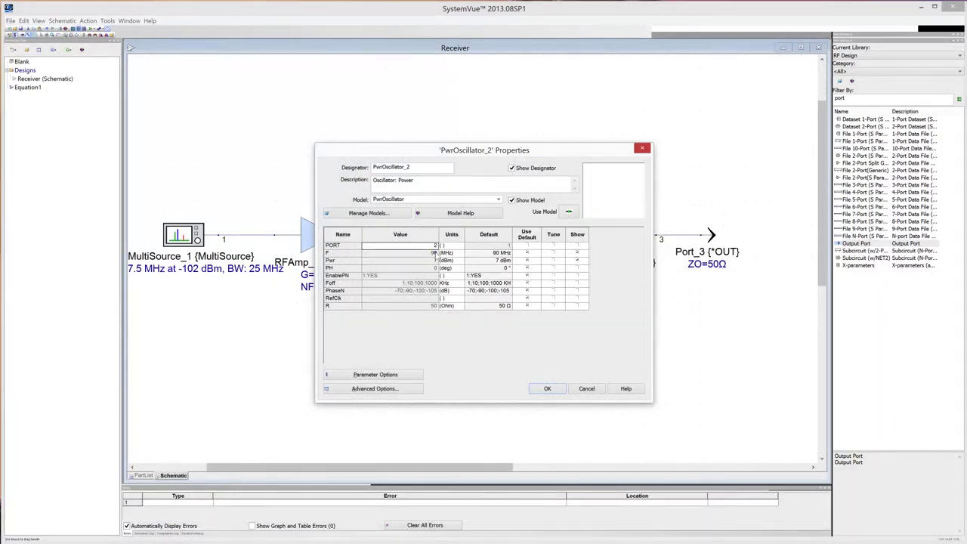
{"action": "left_click", "coordinate": [435, 253]}
{"action": "type", "text": "922.5"}
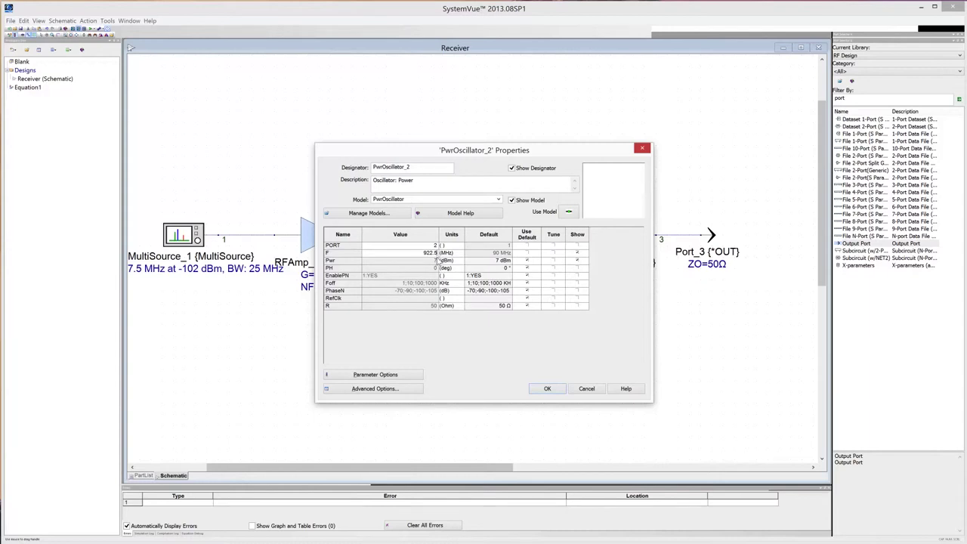
{"action": "left_click", "coordinate": [436, 261]}
{"action": "type", "text": "7"}
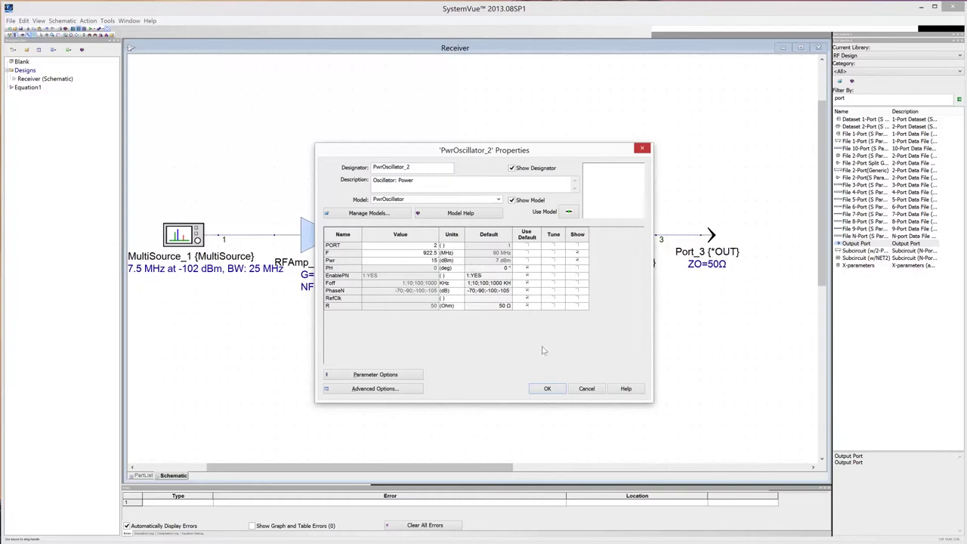
Apply the oscillator values, then open RFAmp_2 and set its noise figure to 2.5 dB
{"action": "left_click", "coordinate": [546, 389]}
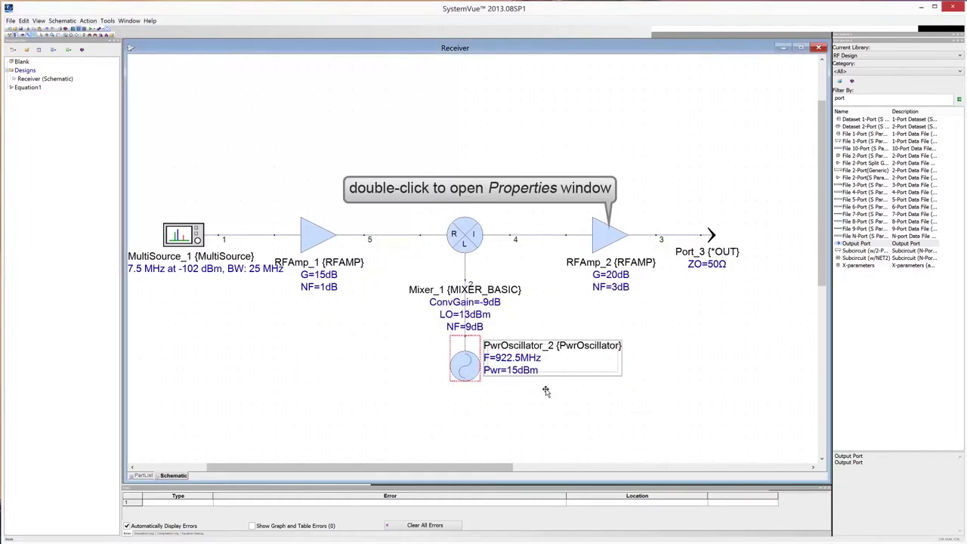
{"action": "double_click", "coordinate": [609, 240]}
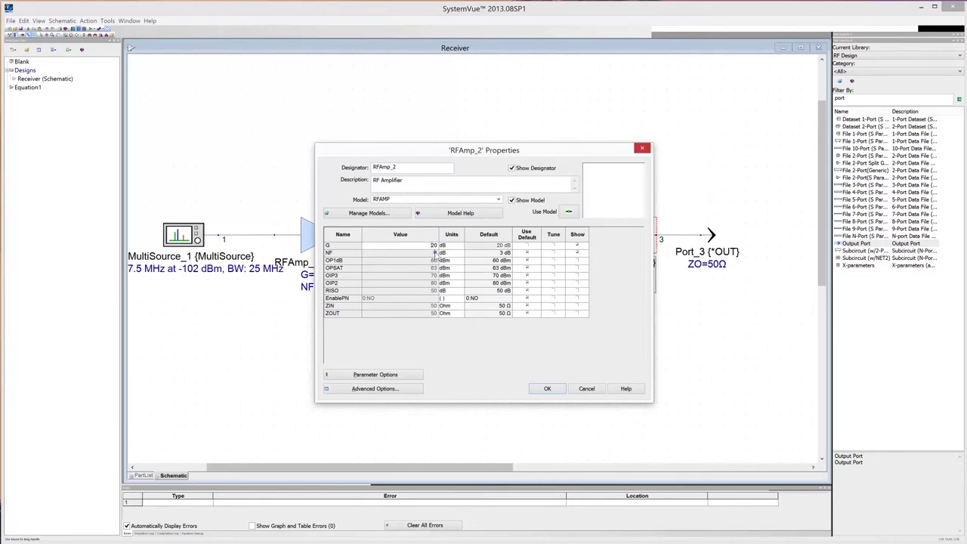
{"action": "left_click", "coordinate": [435, 253]}
{"action": "type", "text": "2.5"}
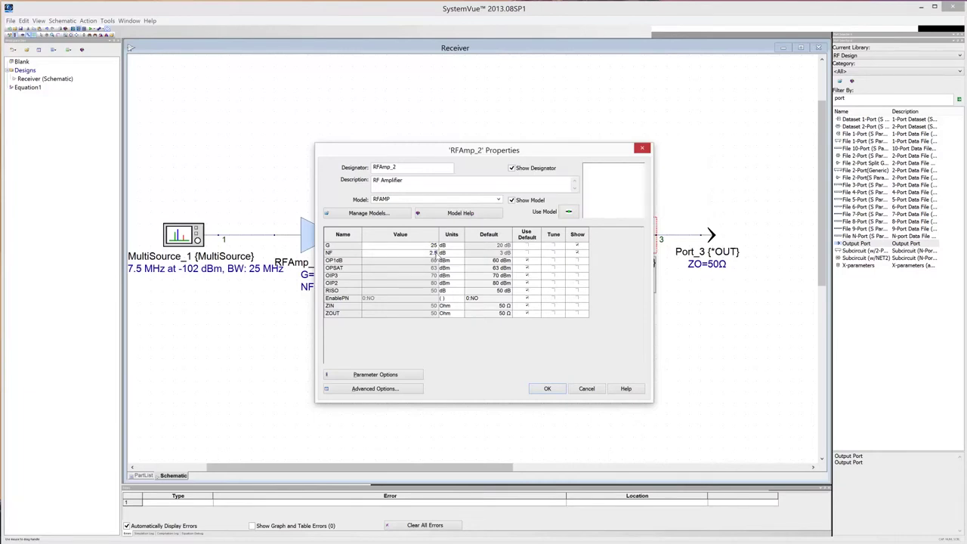
Set RFAmp_2's OP1dB to 16 dBm and OPSAT to 20 dBm, showing both on the schematic
{"action": "left_click", "coordinate": [441, 261]}
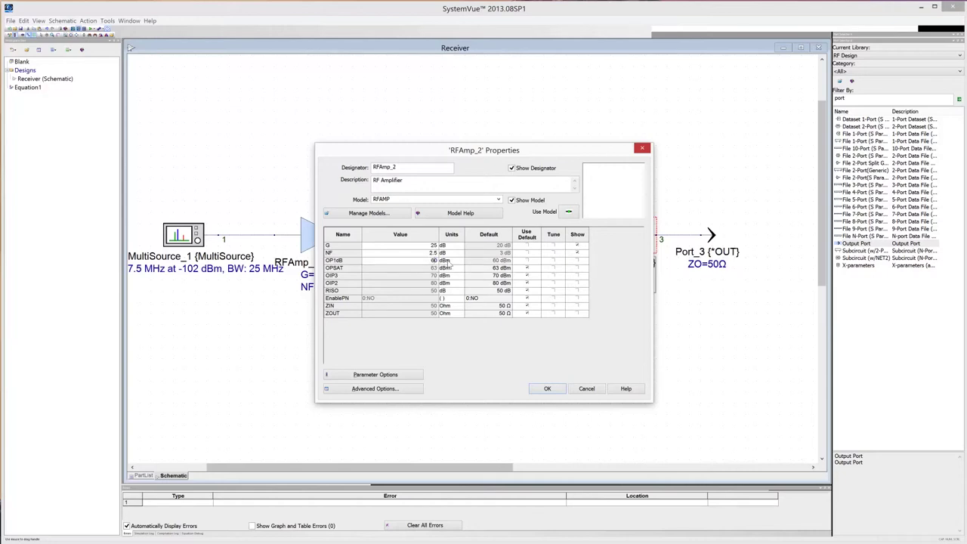
{"action": "type", "text": "18"}
{"action": "left_click", "coordinate": [435, 270]}
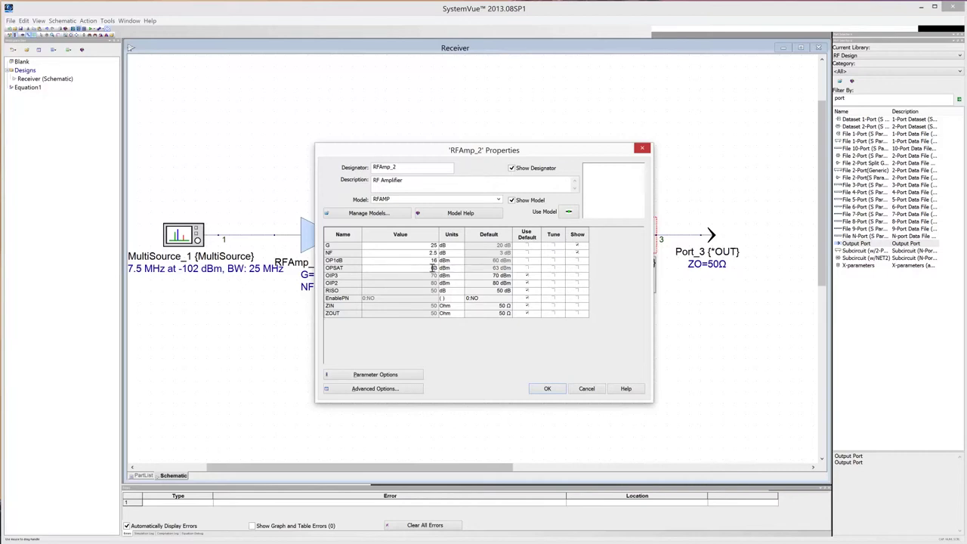
{"action": "type", "text": "20"}
{"action": "left_click", "coordinate": [577, 261]}
{"action": "left_click", "coordinate": [578, 268]}
Apply RFAmp_2's new parameters, then add an RF System Analysis under Designs
{"action": "left_click", "coordinate": [550, 388]}
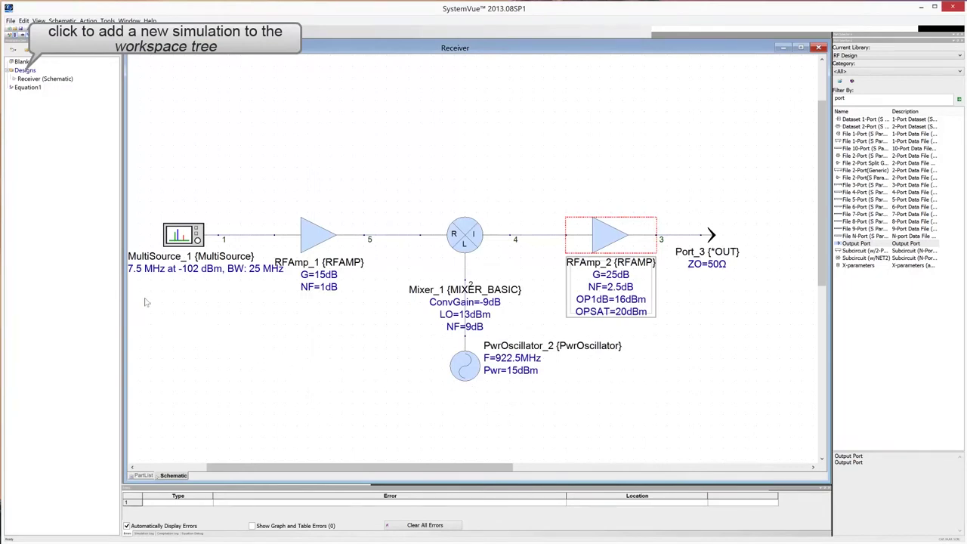
{"action": "right_click", "coordinate": [34, 71]}
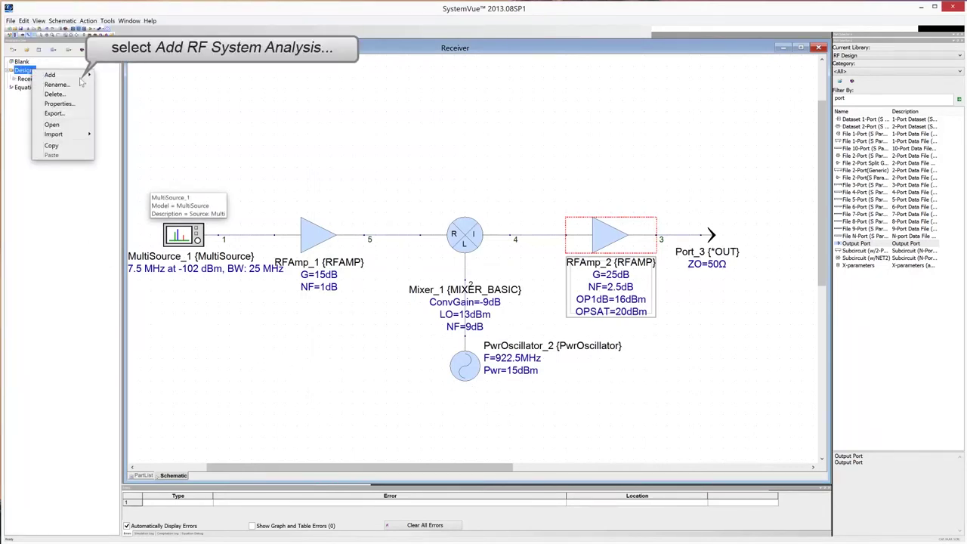
{"action": "mouse_move", "coordinate": [79, 77]}
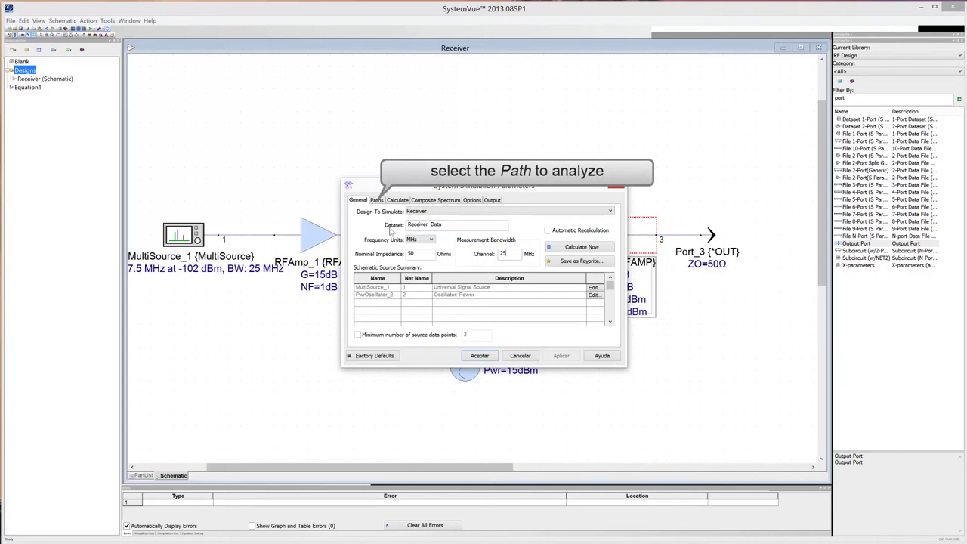
Add a new path, renaming the default Path1 to Main_Path (MultiSource_1 to Port_3)
{"action": "left_click", "coordinate": [377, 201]}
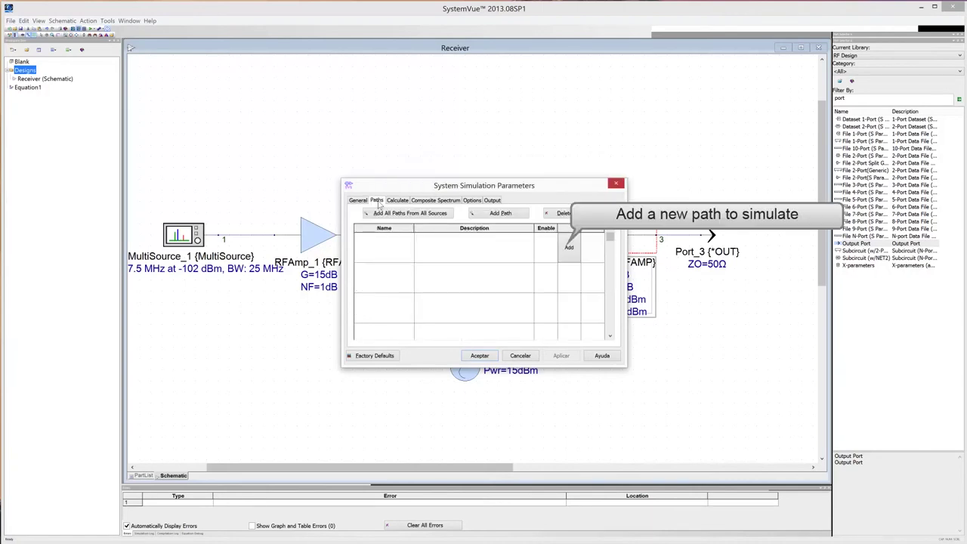
{"action": "left_click", "coordinate": [569, 249]}
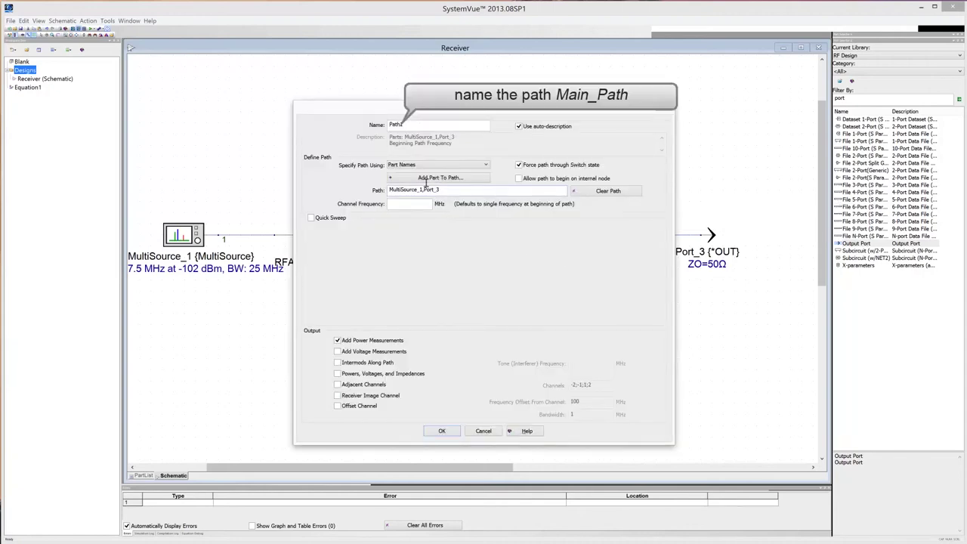
{"action": "double_click", "coordinate": [414, 125]}
{"action": "type", "text": "Main_Path"}
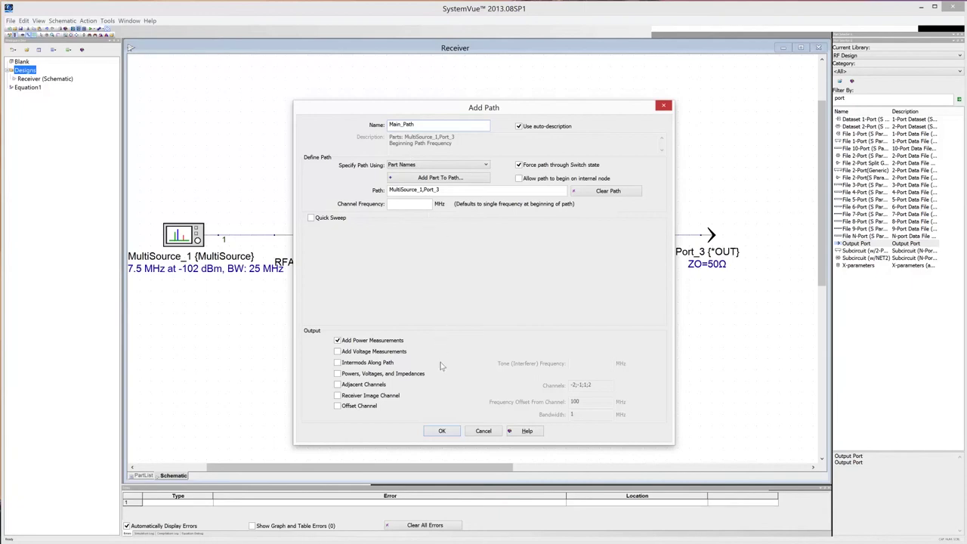
{"action": "left_click", "coordinate": [442, 431]}
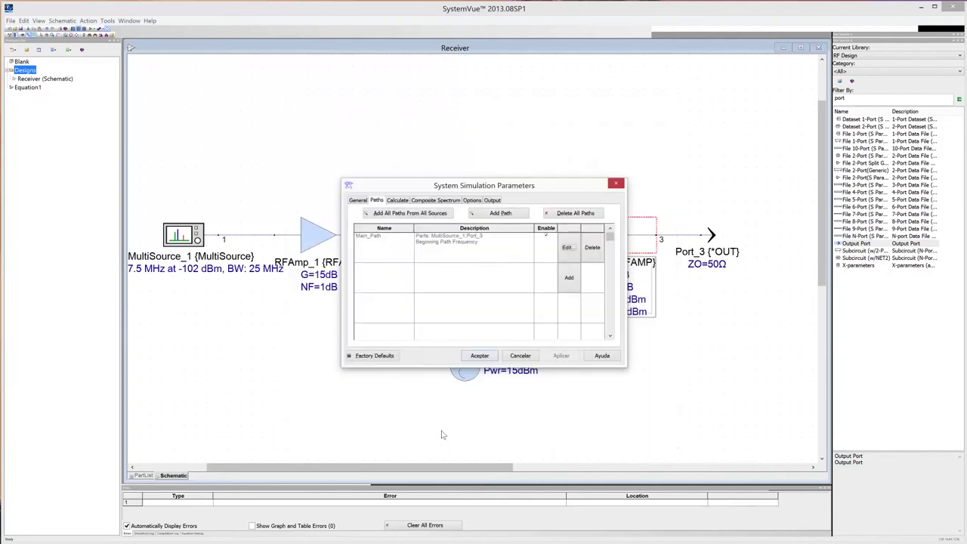